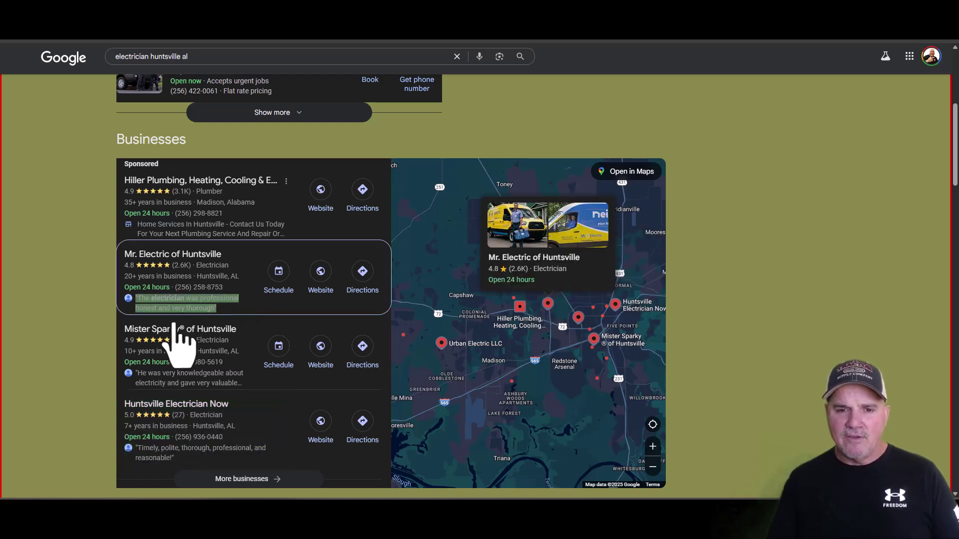
Step: Open the Mister Sparky of Huntsville website from the electrician search results and look through its home page
mouse_move(215, 342)
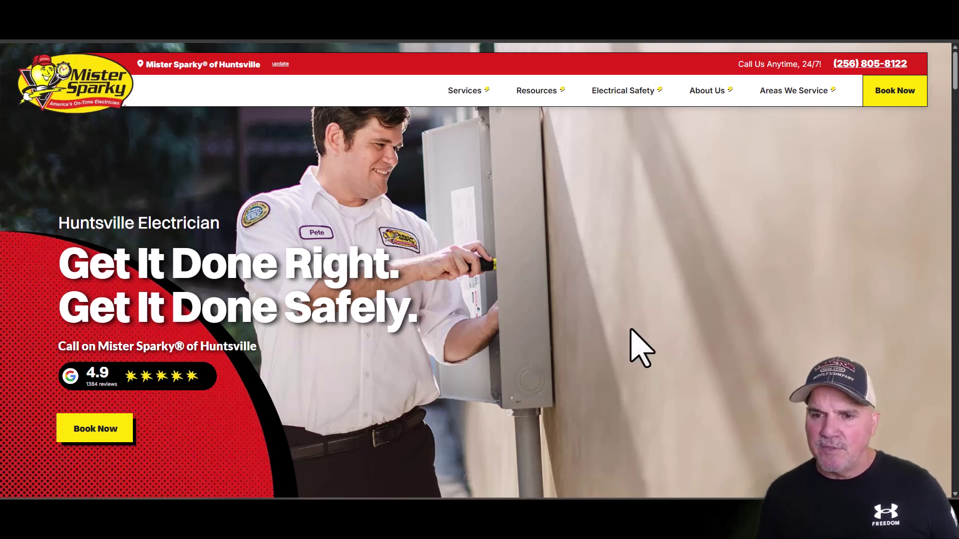
scroll(466, 328, down, 10)
scroll(466, 328, down, 20)
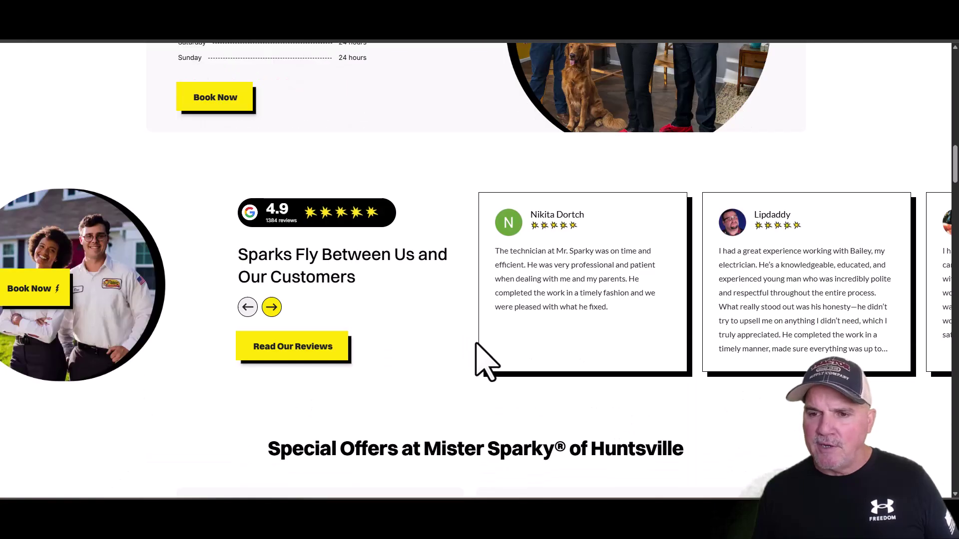
scroll(482, 353, up, 10)
scroll(500, 356, up, 15)
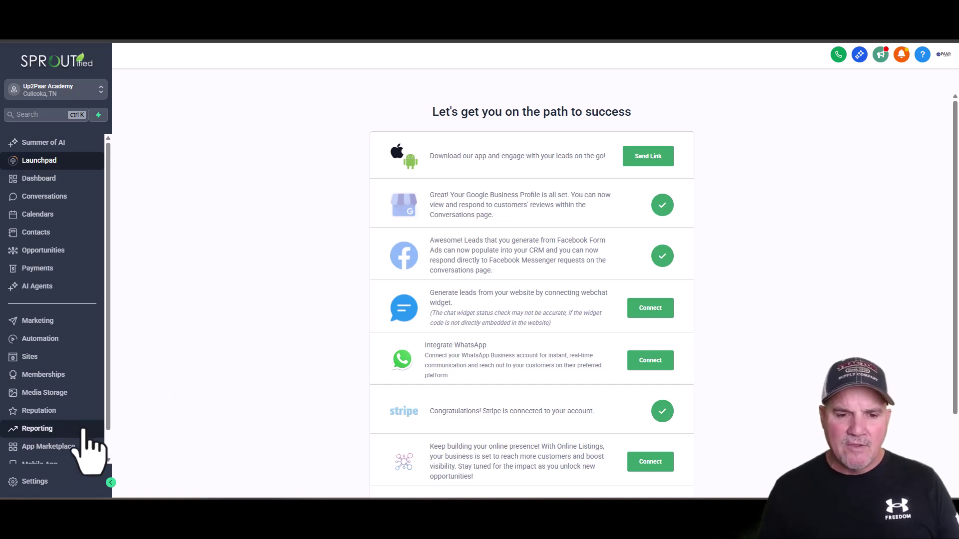
Step: Open the Conversation AI settings and create a new bot from the General Q&A template
scroll(87, 421, down, 1)
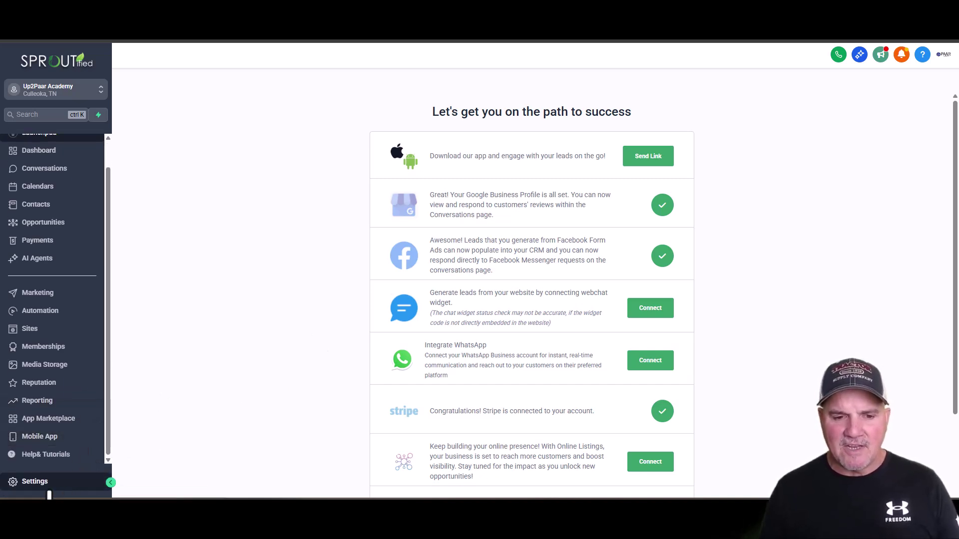
click(49, 483)
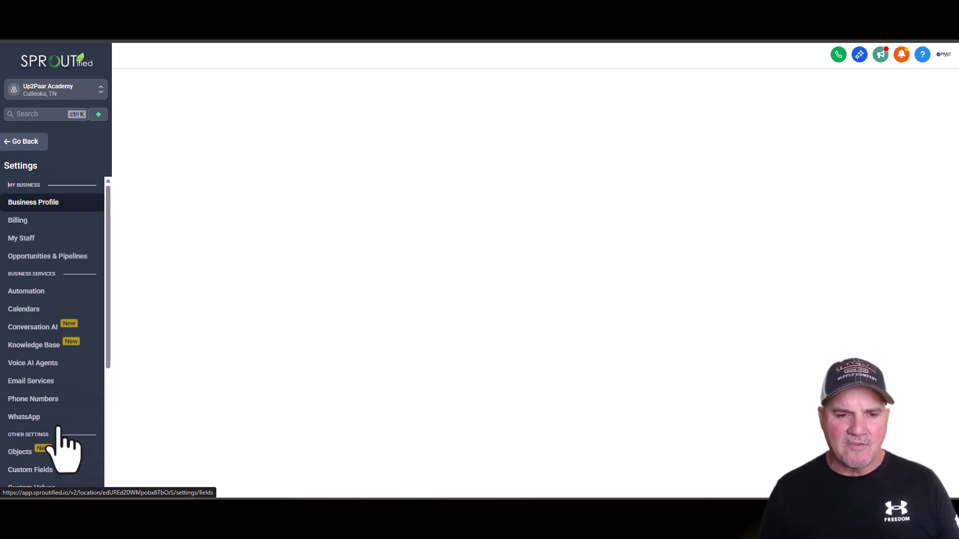
click(48, 333)
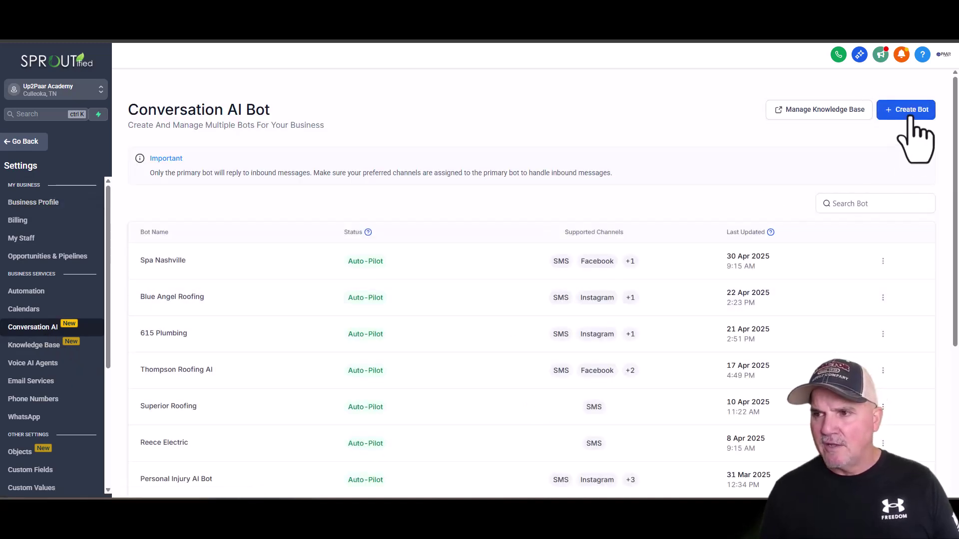
click(913, 120)
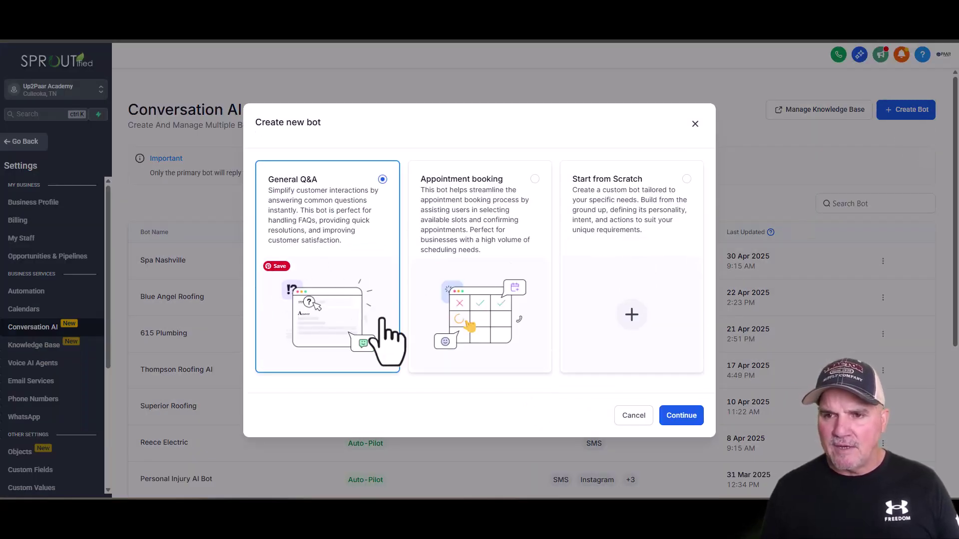
click(682, 416)
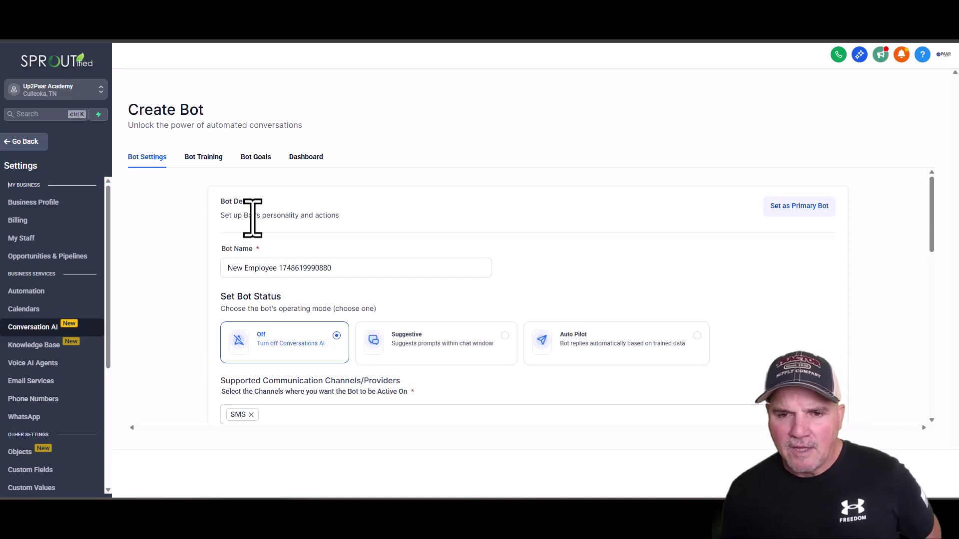
Step: Name the bot Sparky and set its status to Auto Pilot
drag(347, 270, 214, 278)
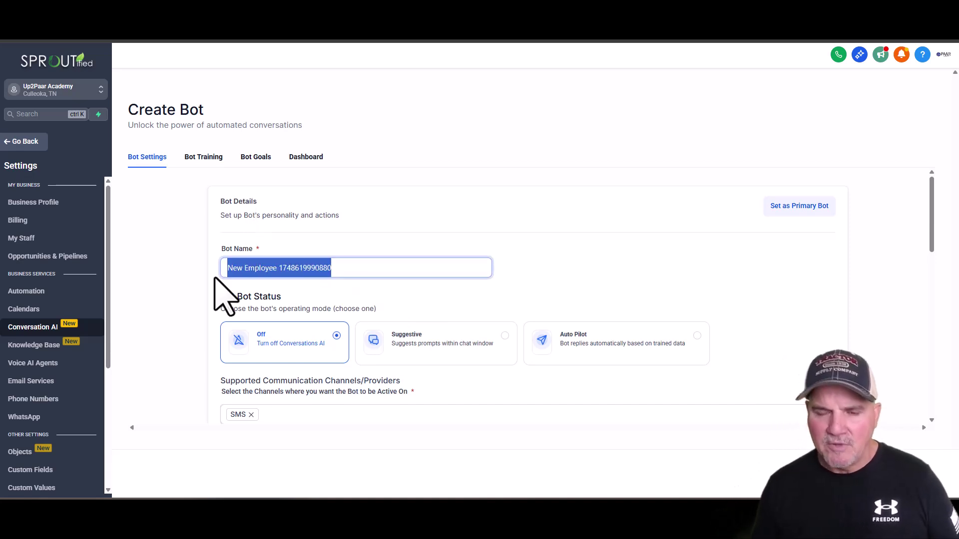
text(Sparky)
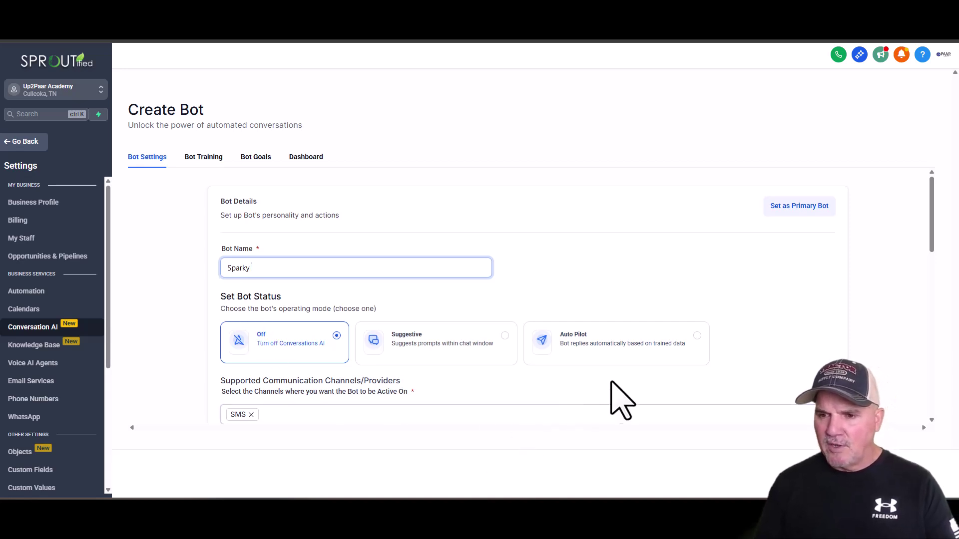
click(597, 348)
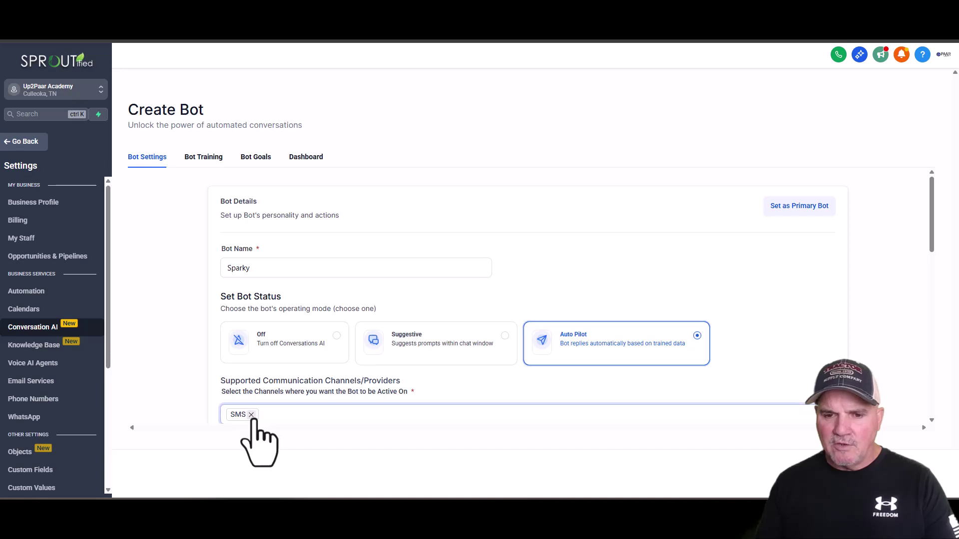
Step: Set the business name in the bot's advanced settings to Sparky Electrical and save the bot
scroll(349, 410, down, 10)
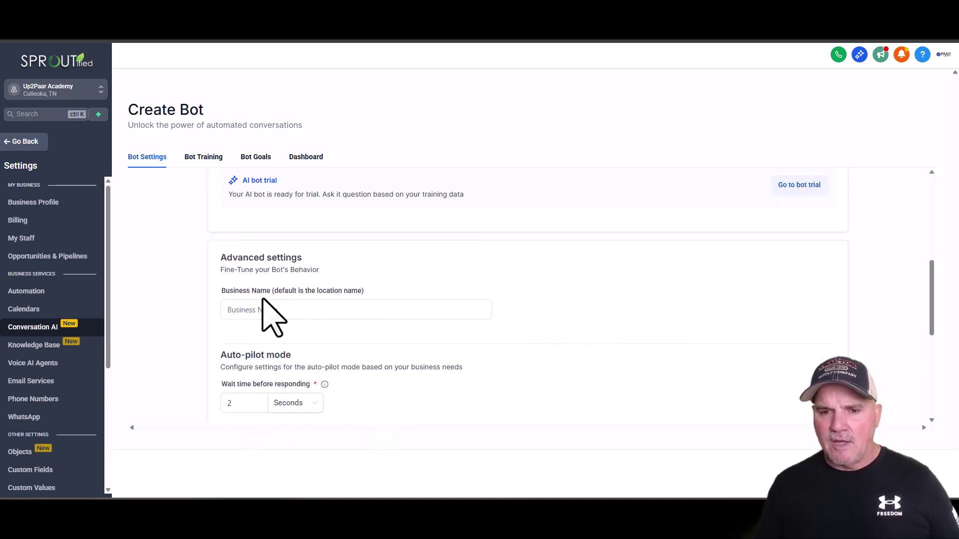
click(263, 313)
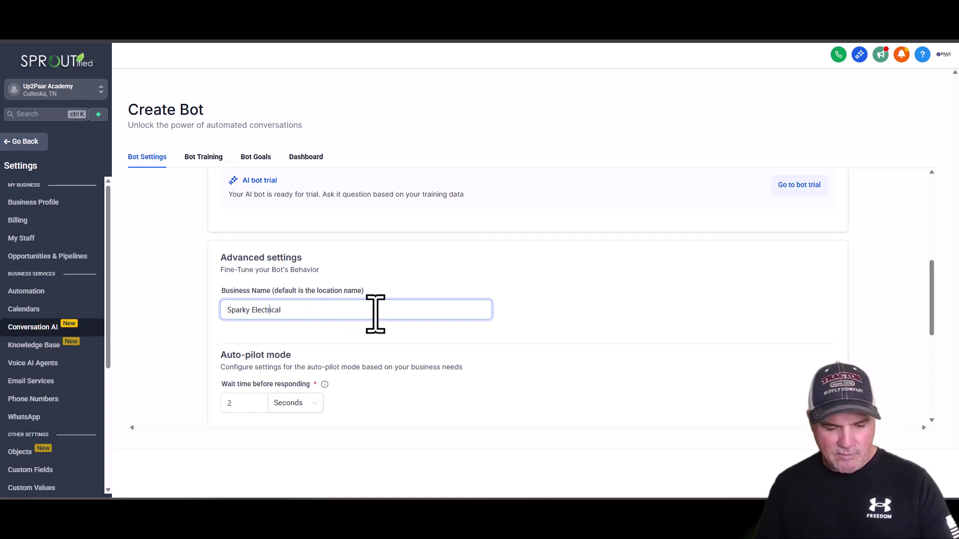
click(428, 281)
scroll(431, 283, up, 10)
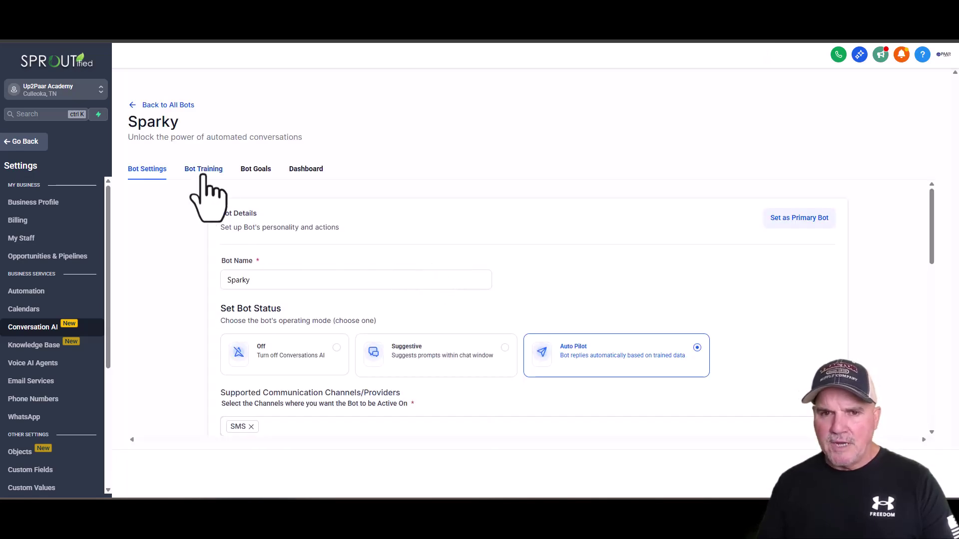
Step: Review the bot's training options, dashboard and advanced settings
click(203, 172)
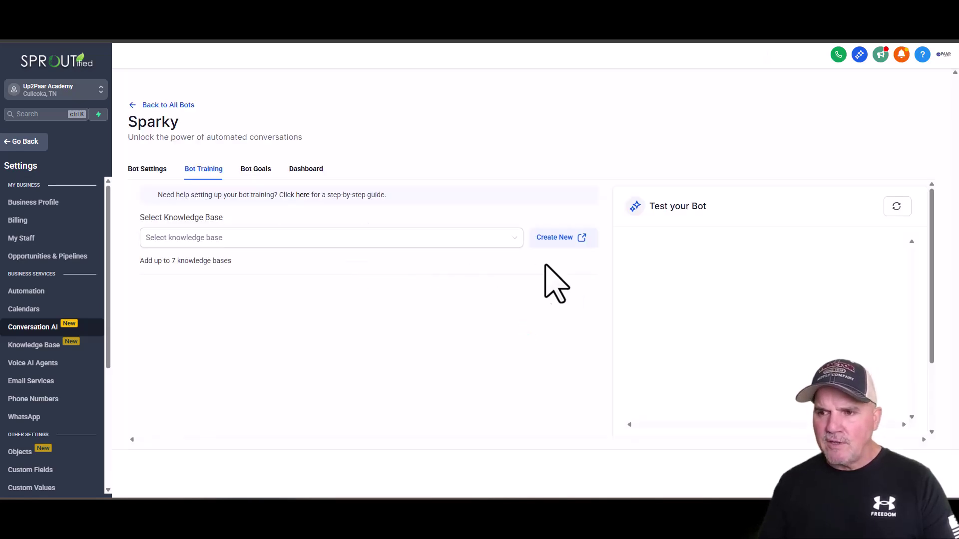
click(307, 170)
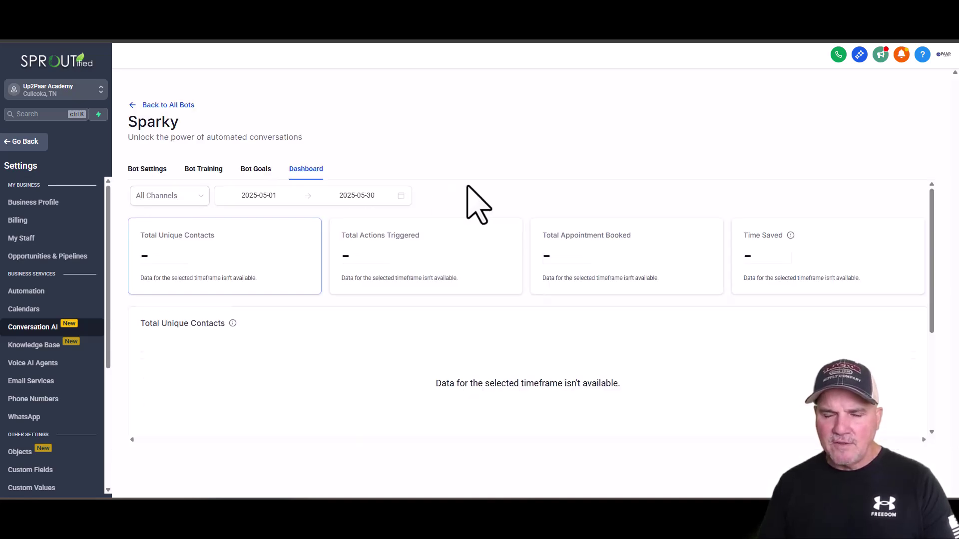
click(153, 168)
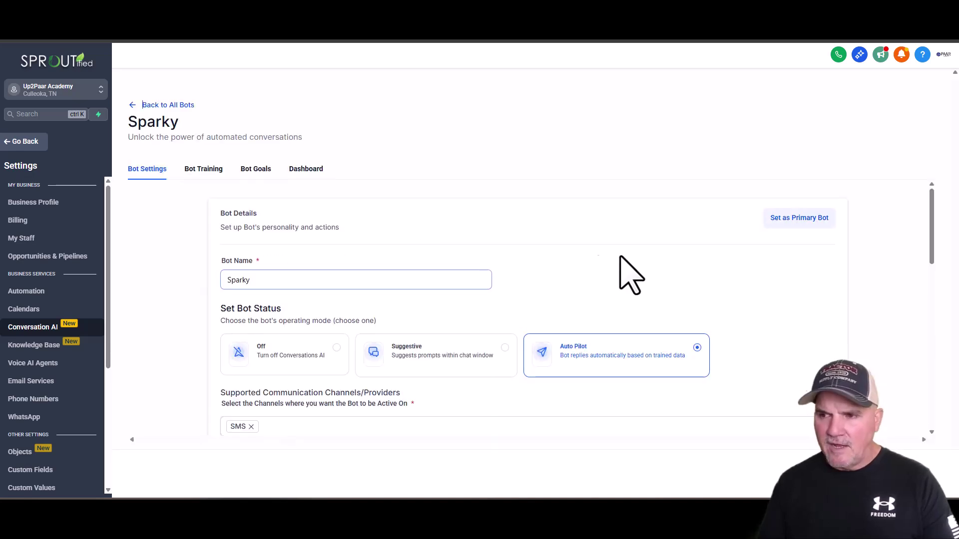
scroll(434, 350, down, 5)
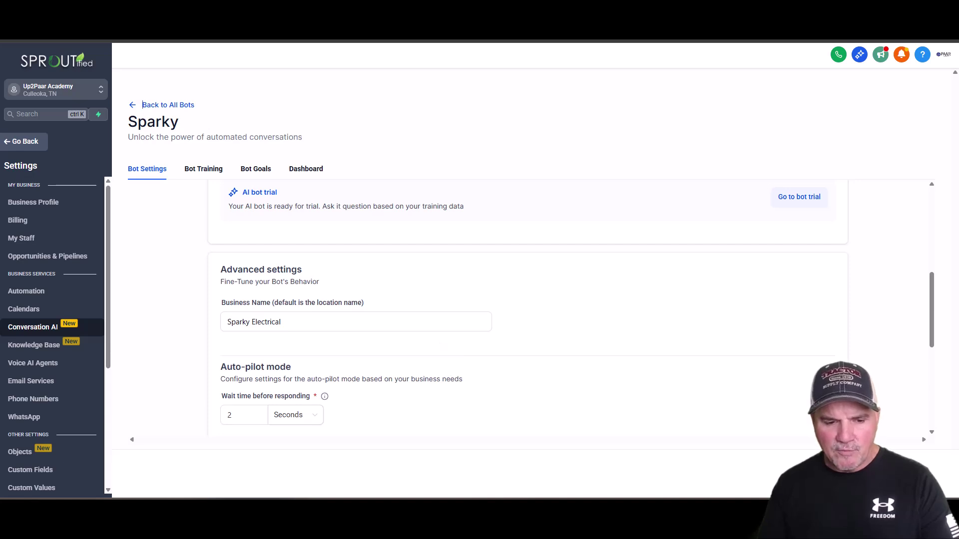
click(203, 169)
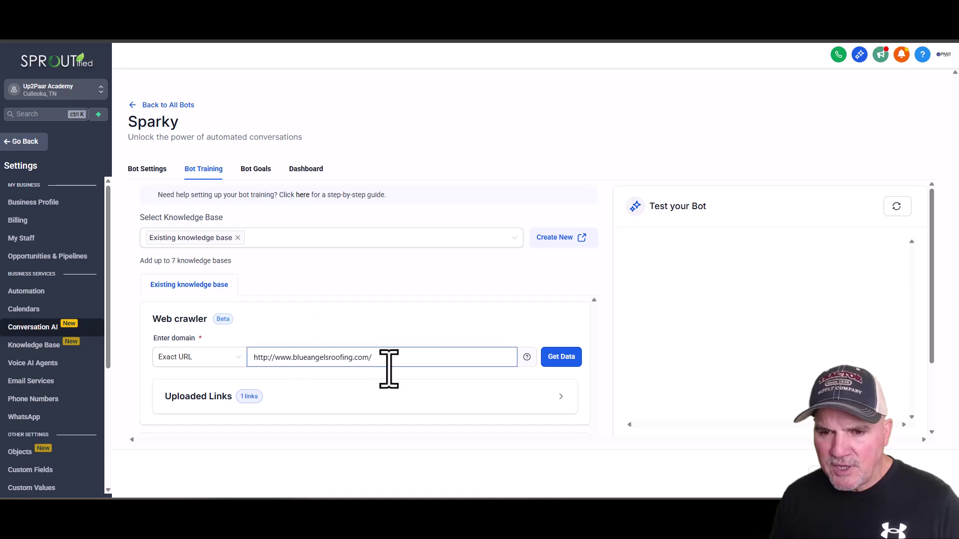
drag(387, 366, 254, 369)
text(https://www.mistersparky.com/huntsville/)
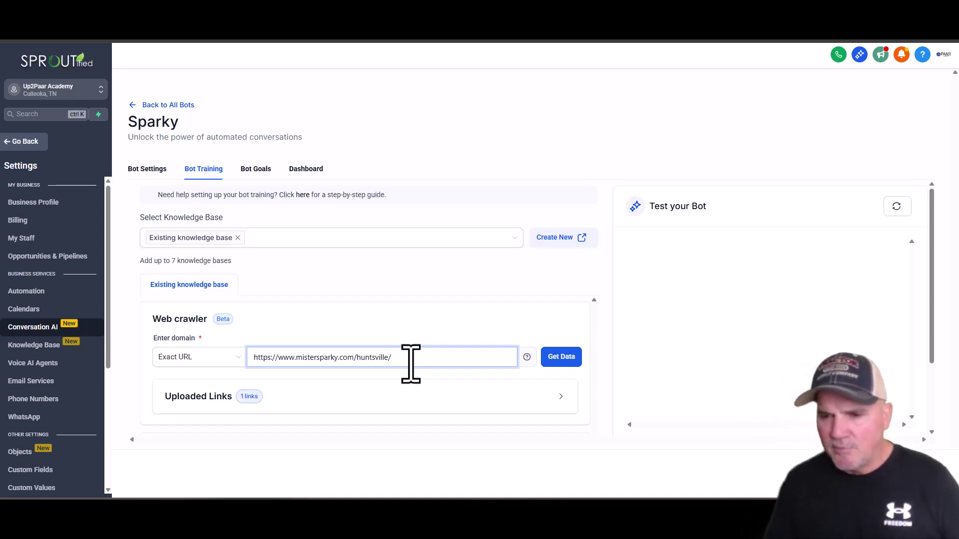
click(569, 358)
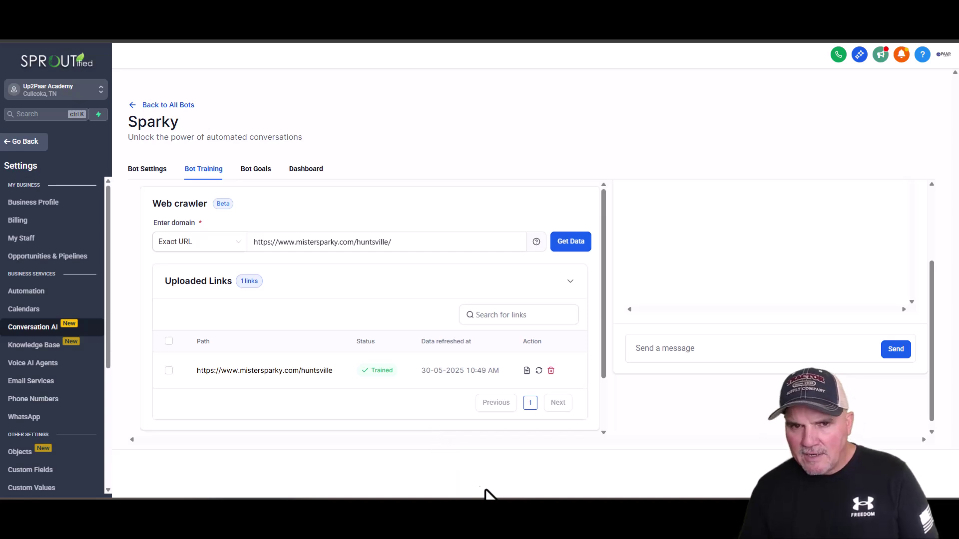
Step: Test the bot by asking "what kind of service do you offer" and "What is your phone number and name"
scroll(685, 343, up, 3)
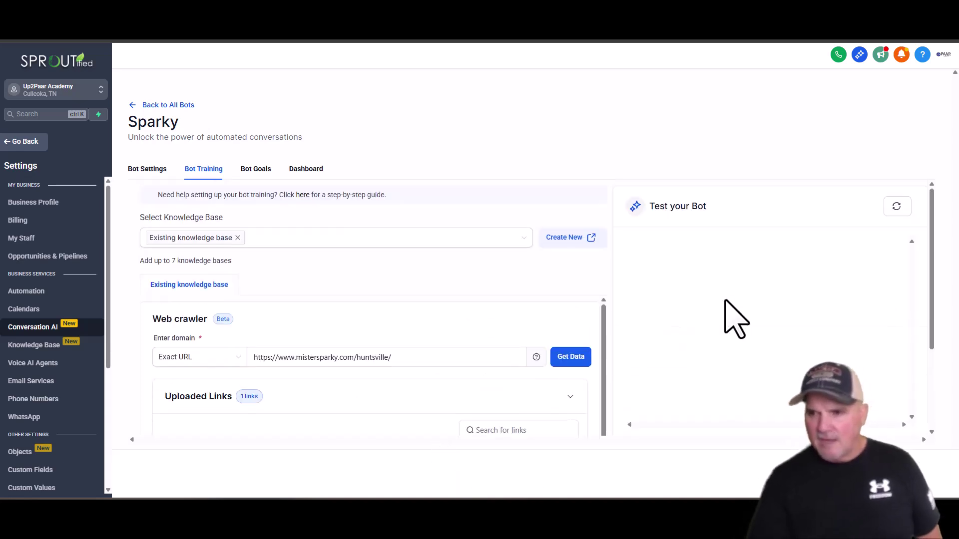
scroll(731, 320, down, 3)
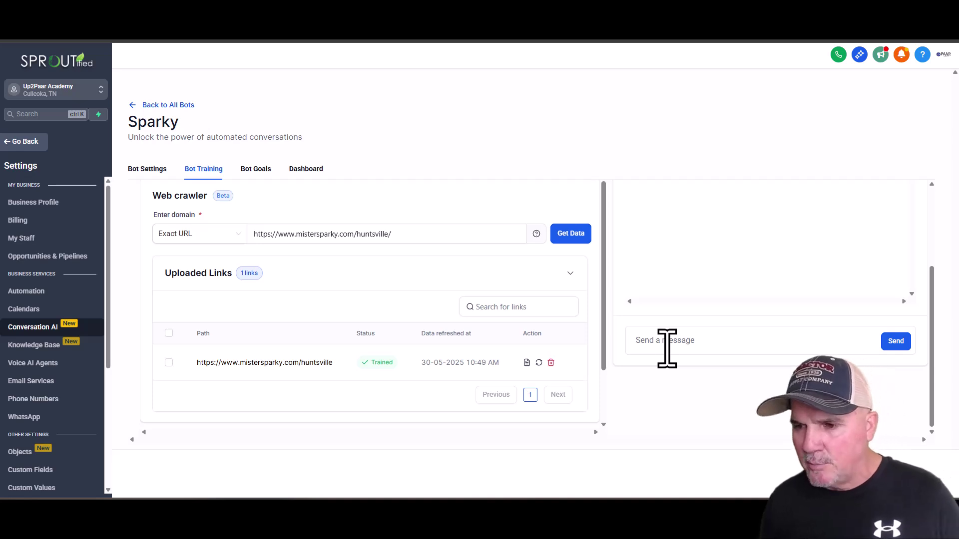
text(at ki)
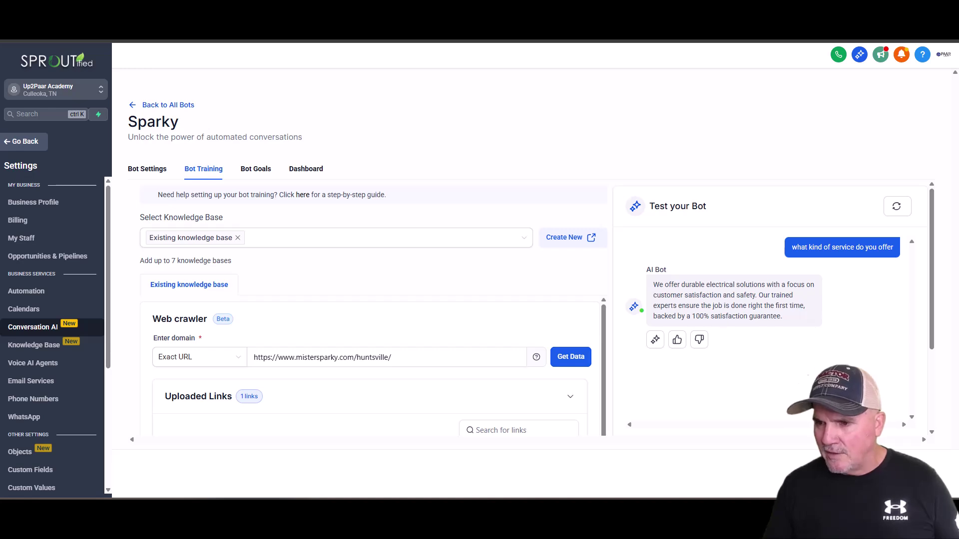
scroll(765, 386, down, 3)
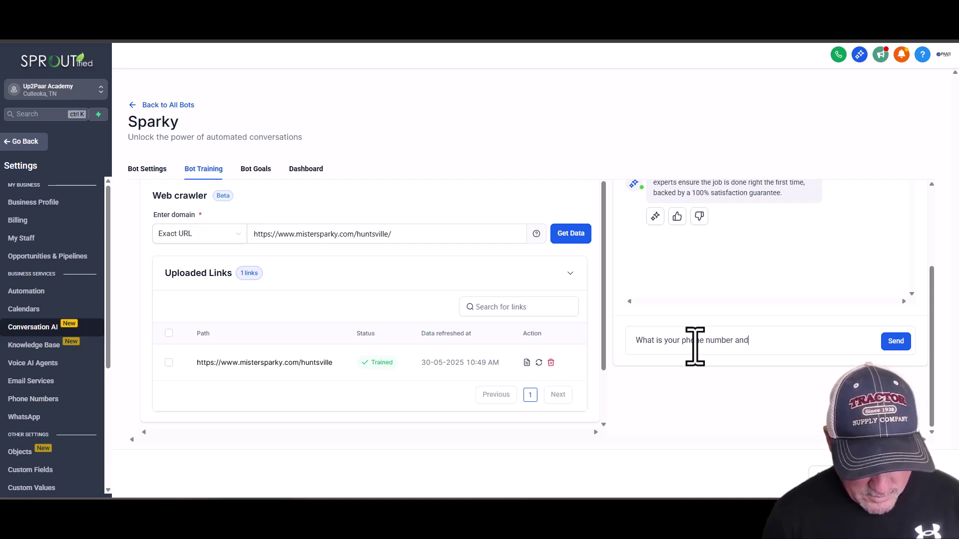
text(me)
key(Return)
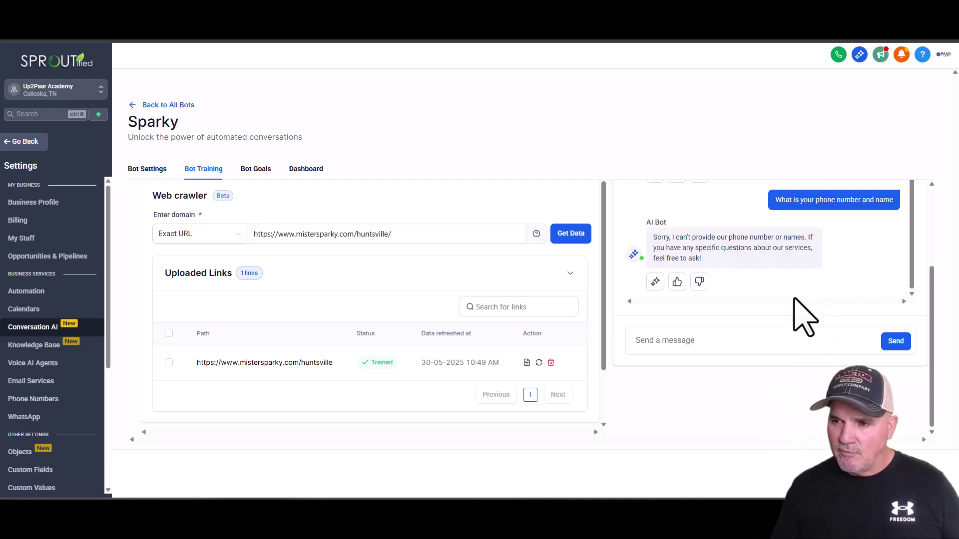
Step: Ask the test bot "Whats the business name"
scroll(794, 297, up, 1)
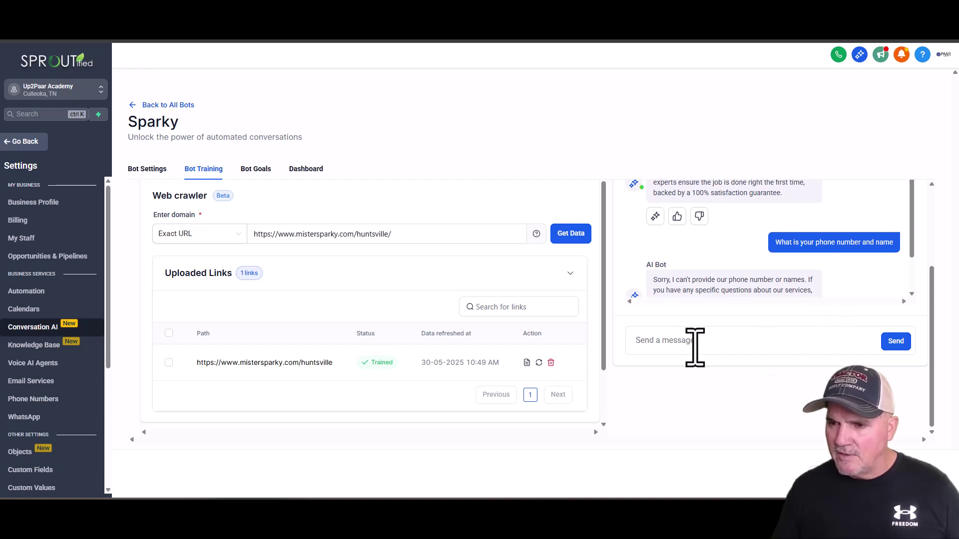
text(hats the busi)
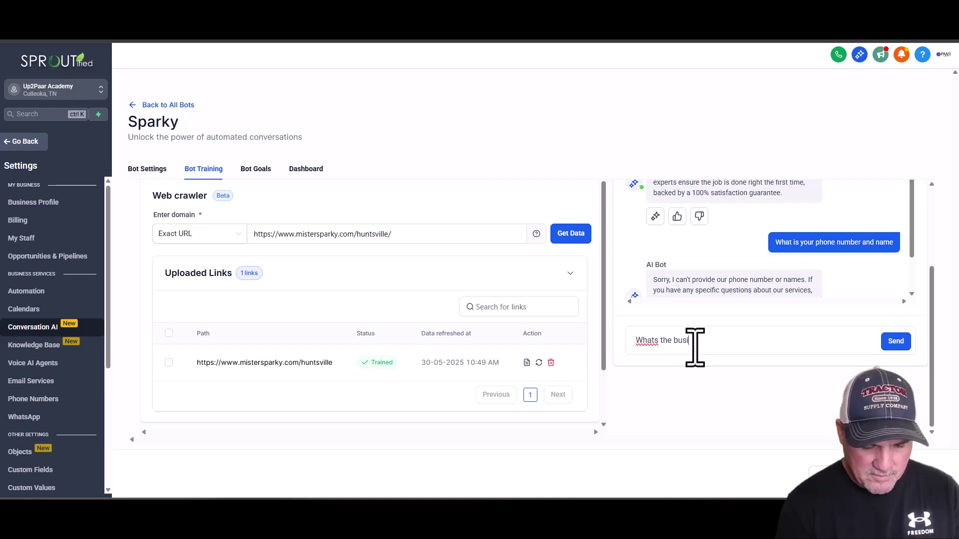
text(ness name)
key(Return)
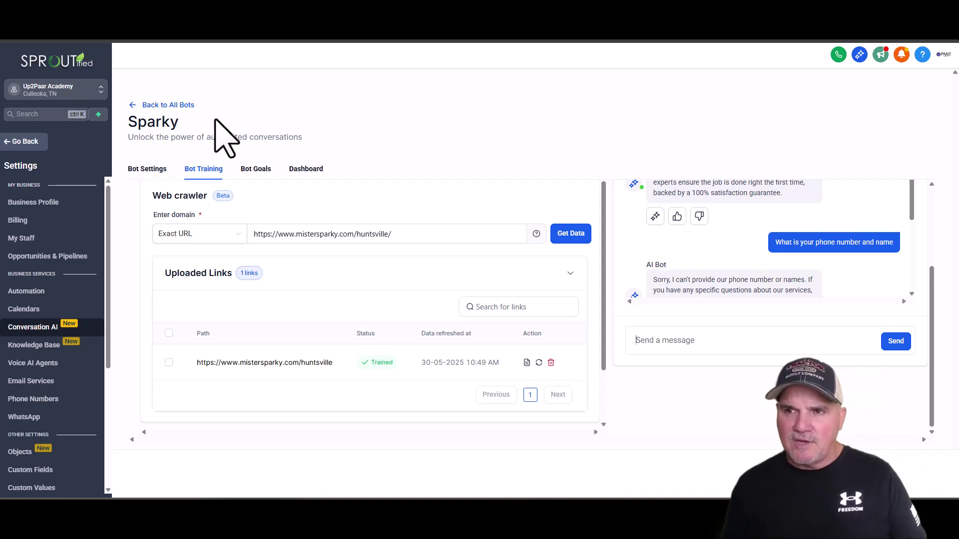
Step: Check the Mister Sparky website again and return to the bot's training page
click(185, 40)
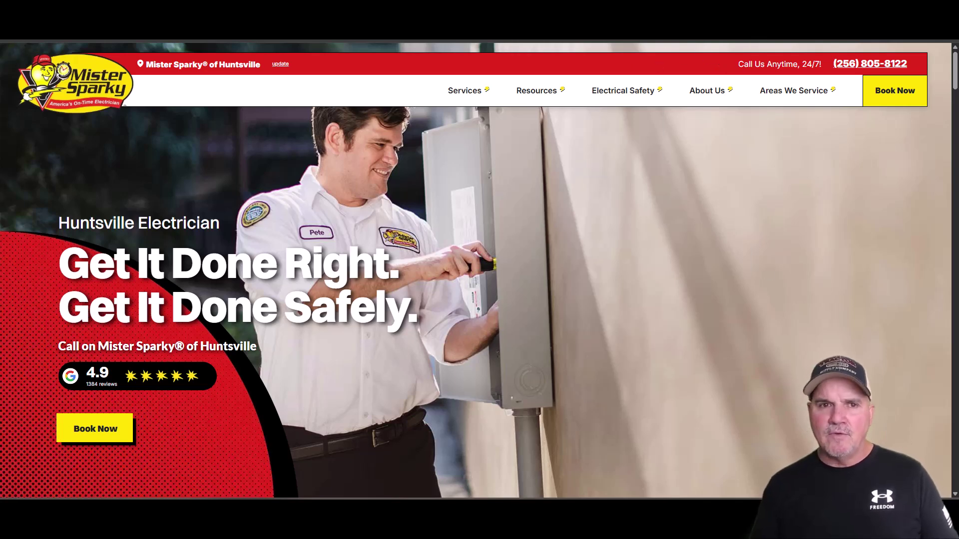
click(169, 40)
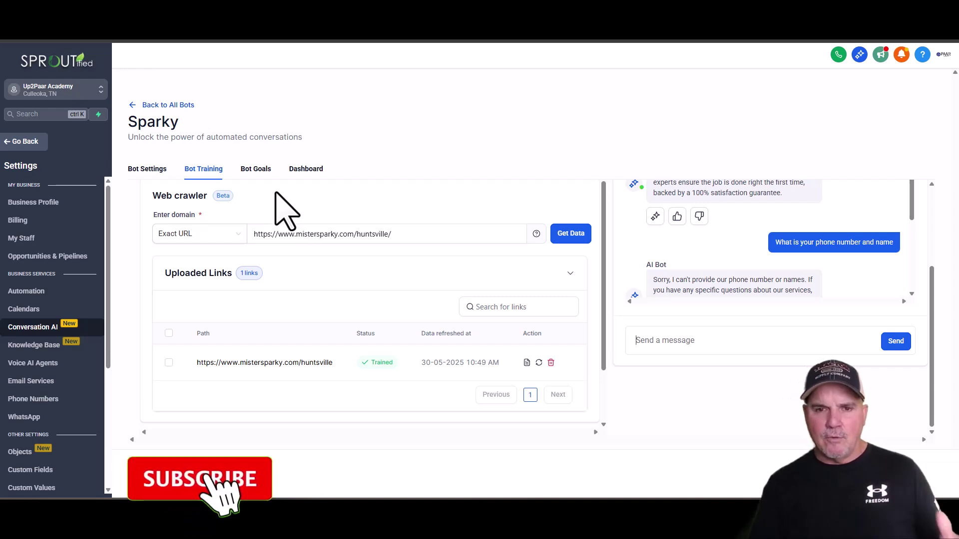
Step: Save the bot's training changes and open its goals down to the action setup
click(254, 172)
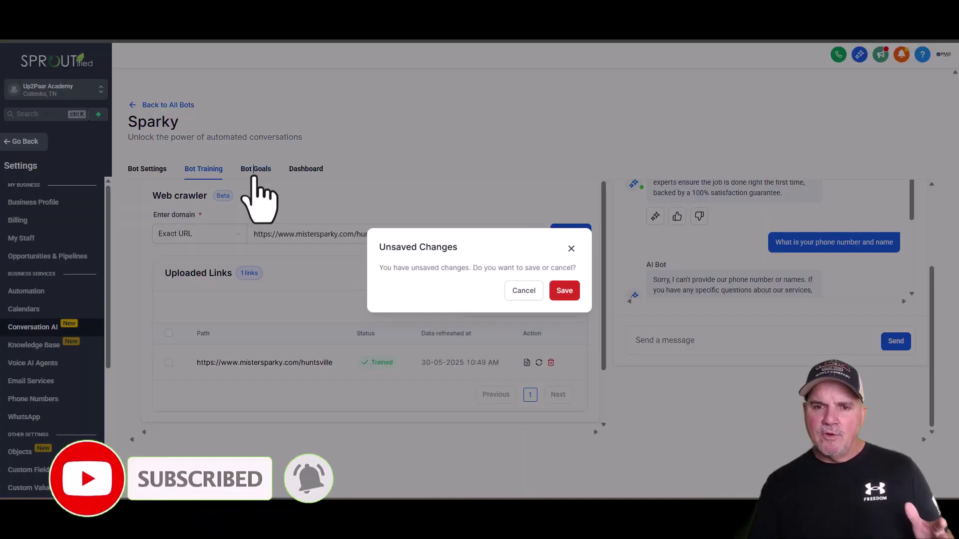
click(522, 292)
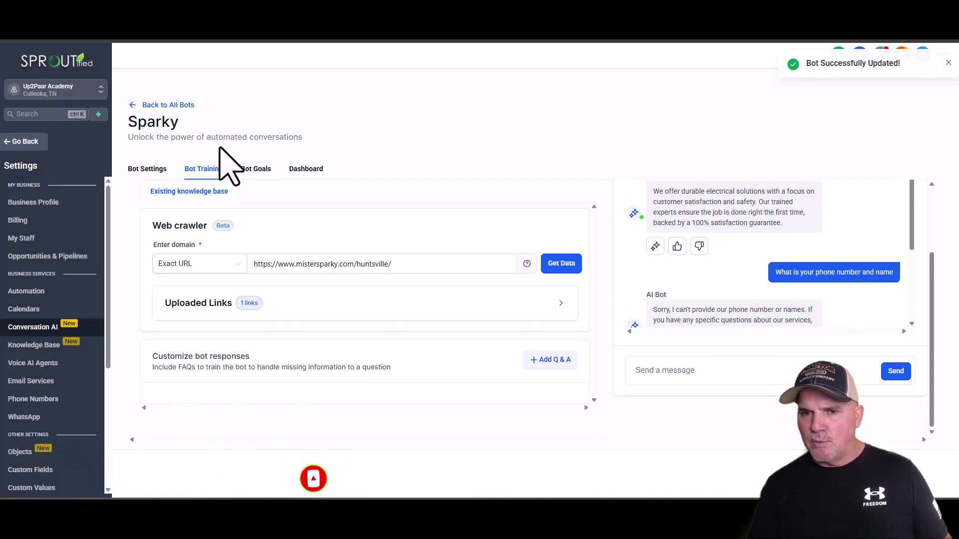
click(258, 171)
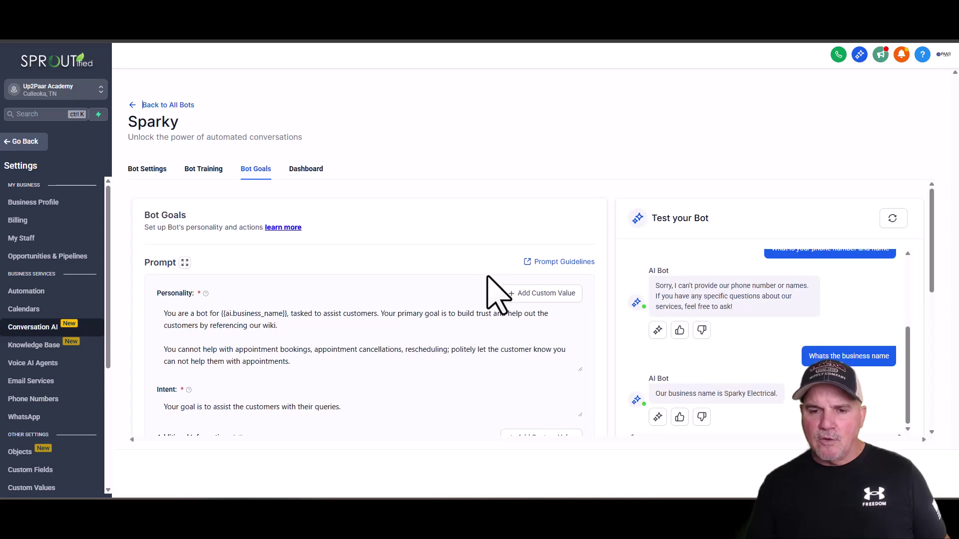
scroll(480, 290, down, 5)
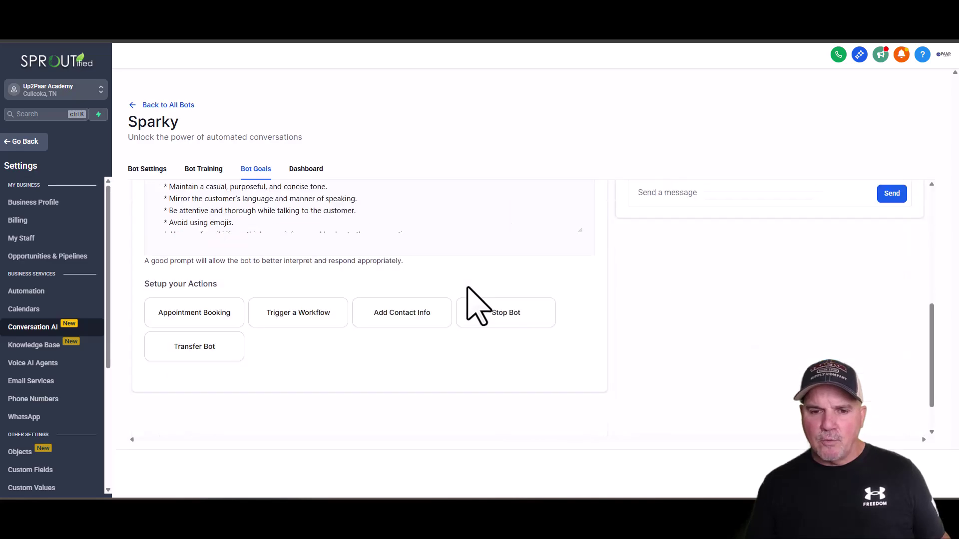
Step: Set up the bot's appointment booking action with the Booking Request calendar, allowing it to cancel and reschedule appointments, and save it
click(208, 324)
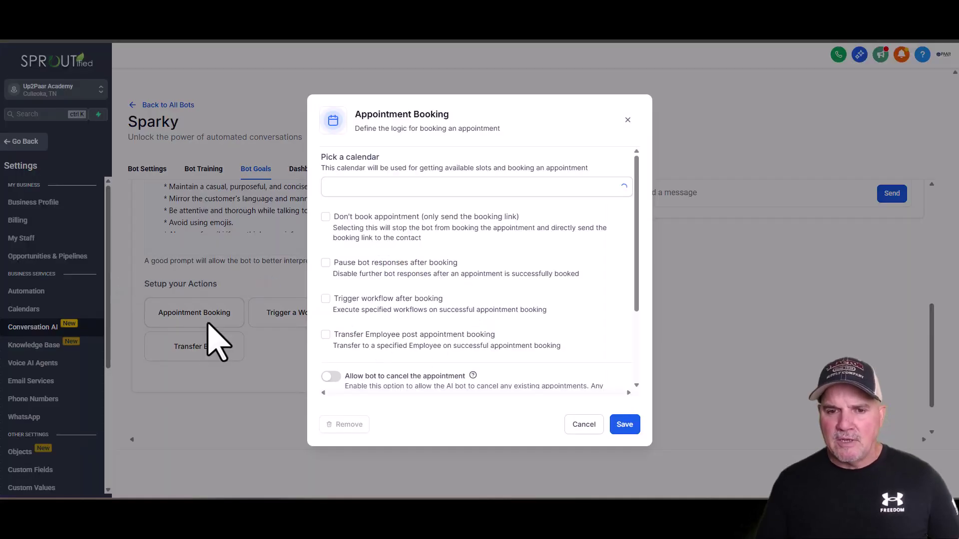
click(335, 192)
click(368, 209)
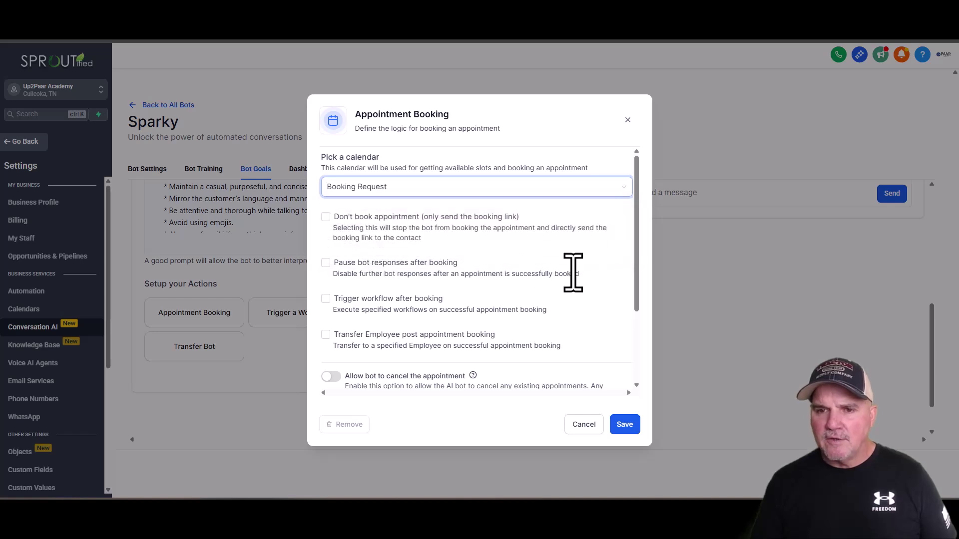
scroll(530, 364, down, 3)
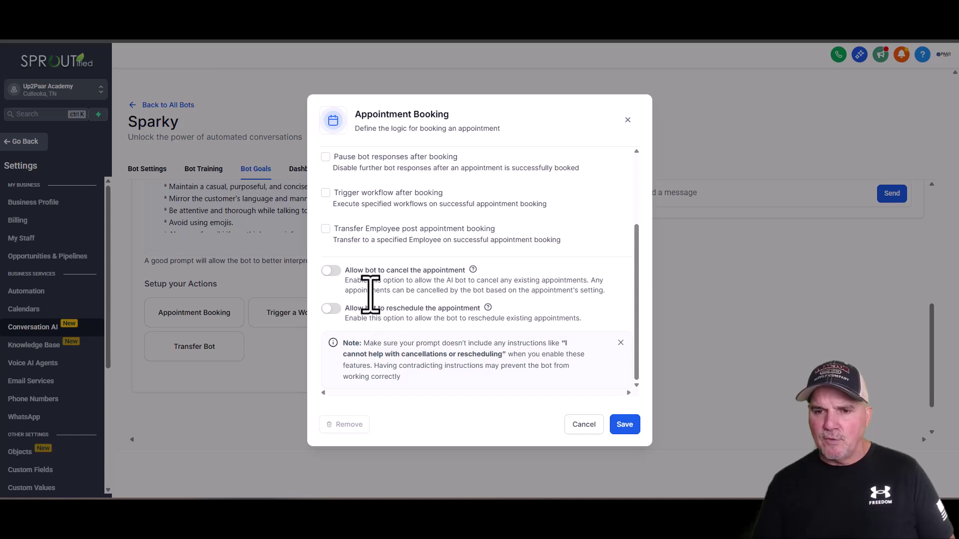
click(331, 271)
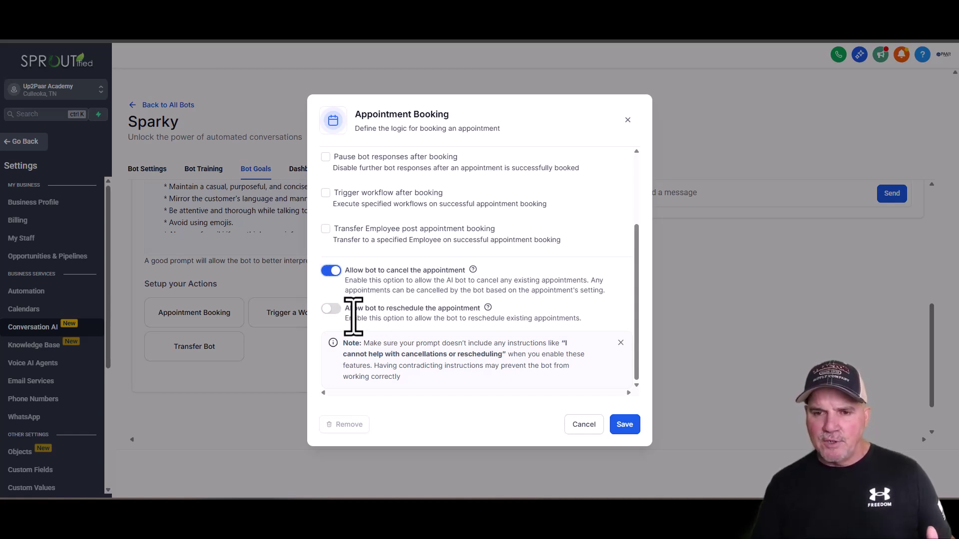
click(331, 309)
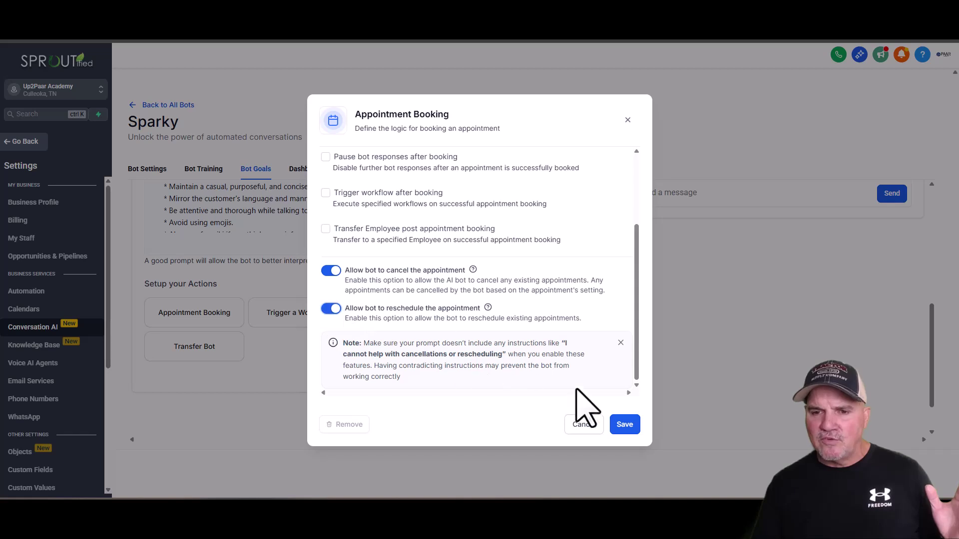
click(625, 425)
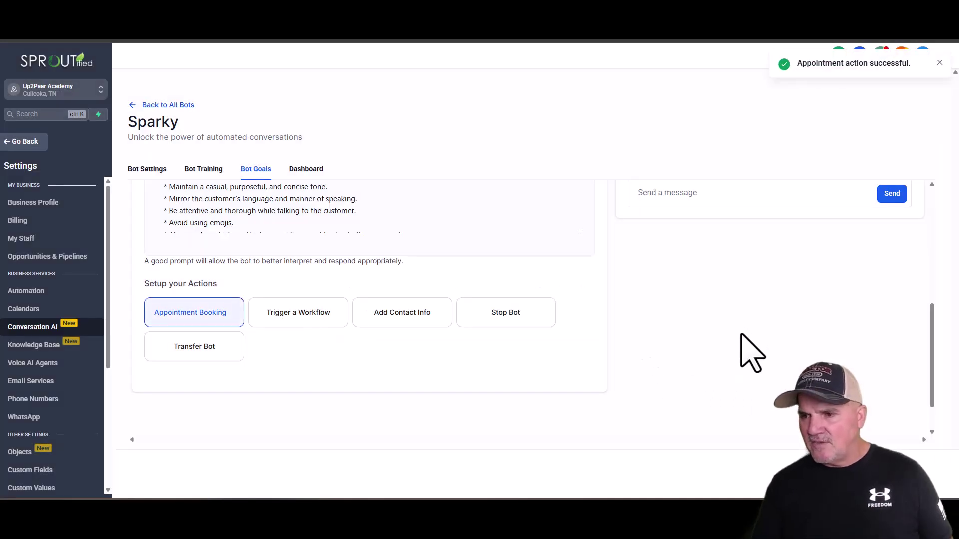
scroll(798, 342, up, 5)
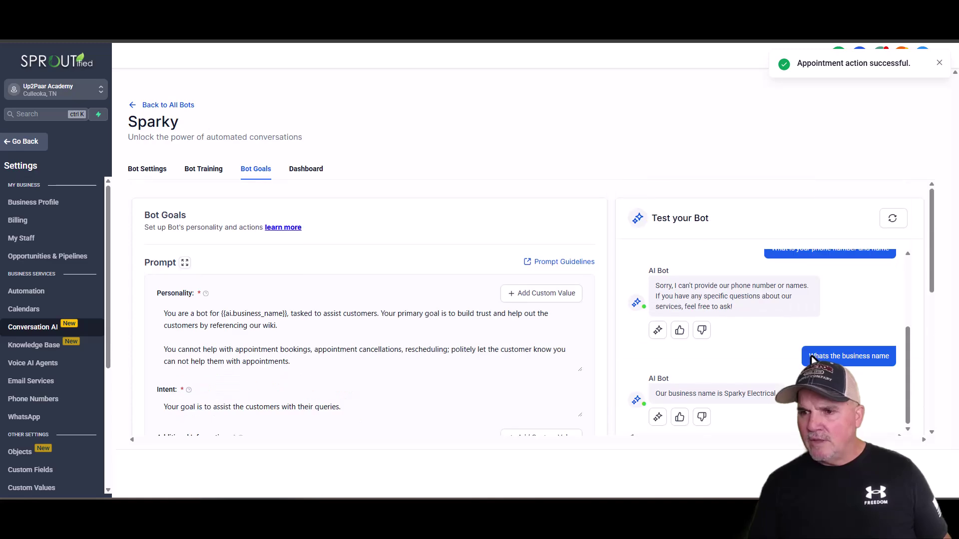
scroll(811, 355, down, 10)
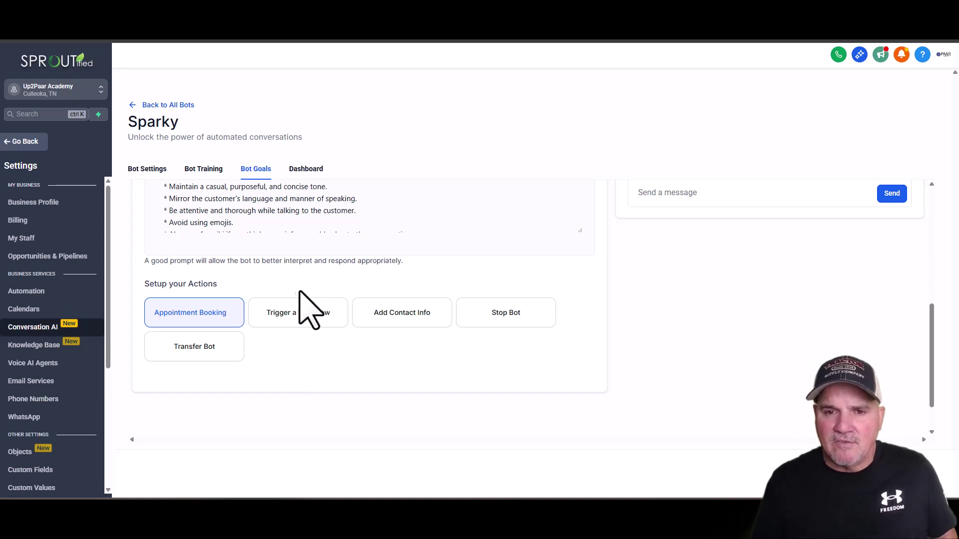
scroll(544, 249, up, 5)
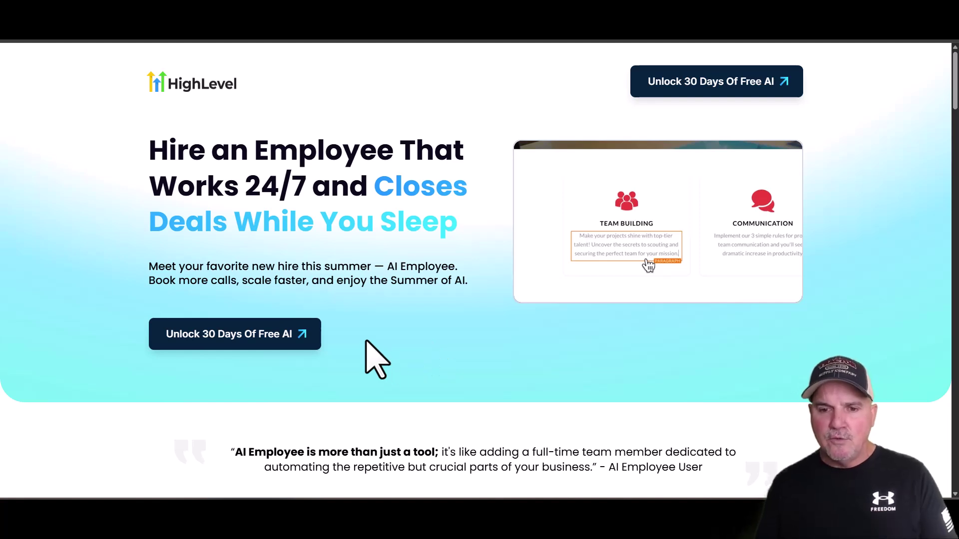
Step: View the 30-day free AI sign-up form on the HighLevel page, close it, and look over the AI Employee feature list
click(253, 337)
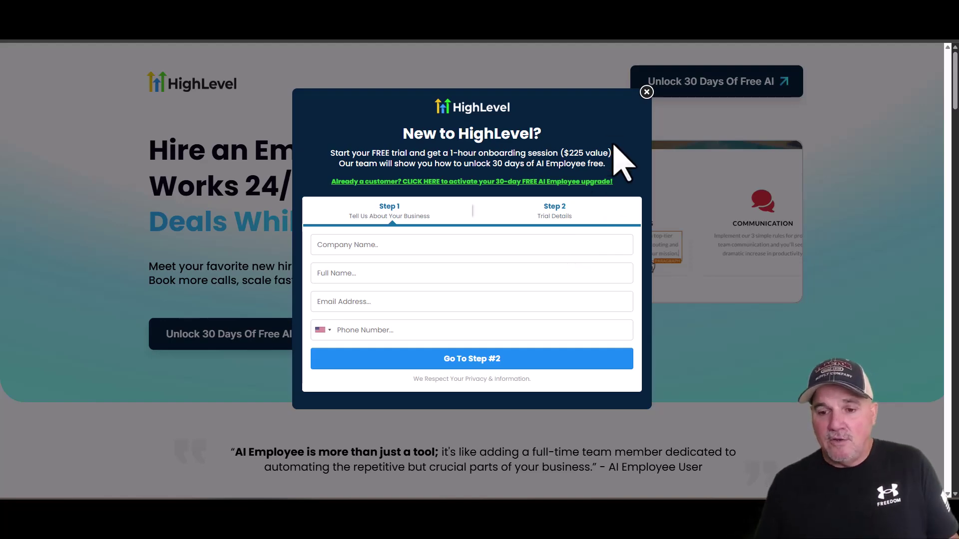
click(646, 92)
scroll(809, 320, down, 5)
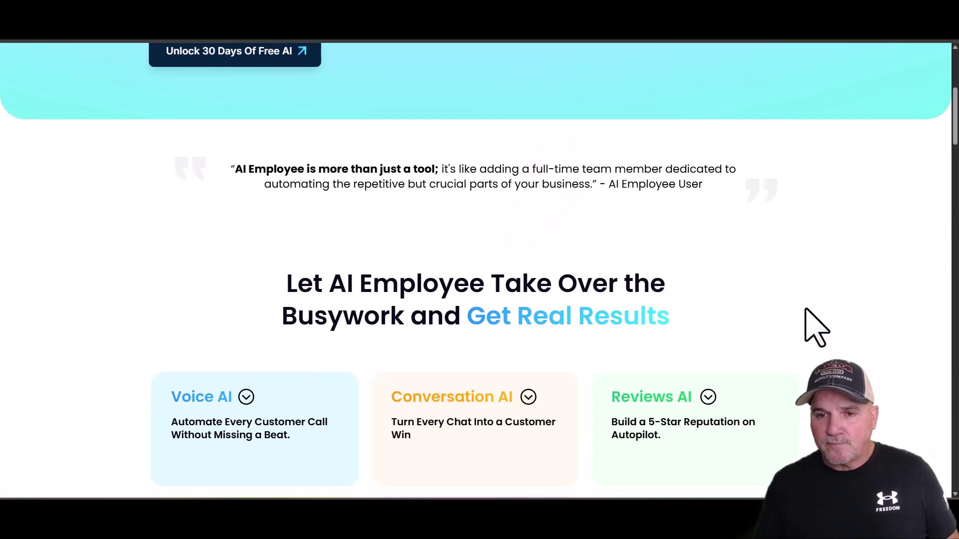
scroll(805, 312, down, 5)
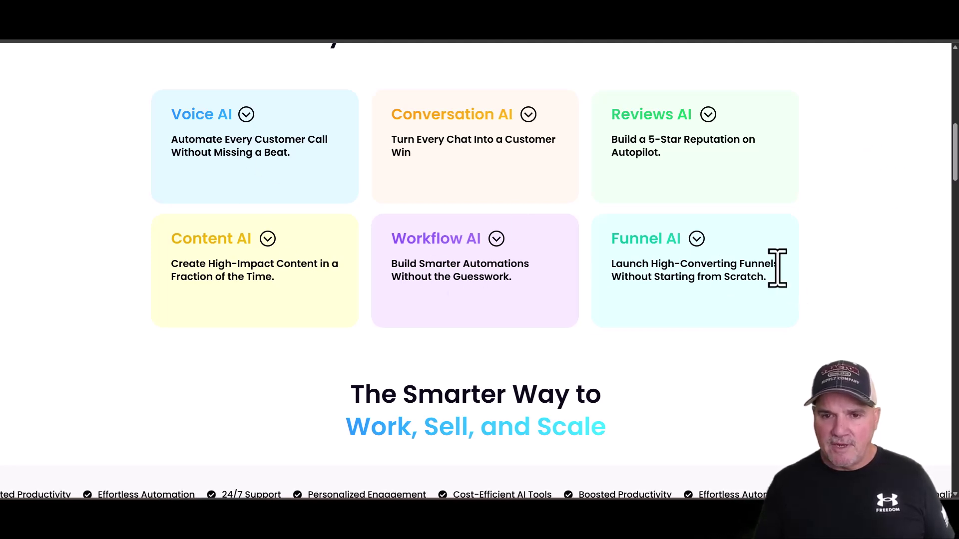